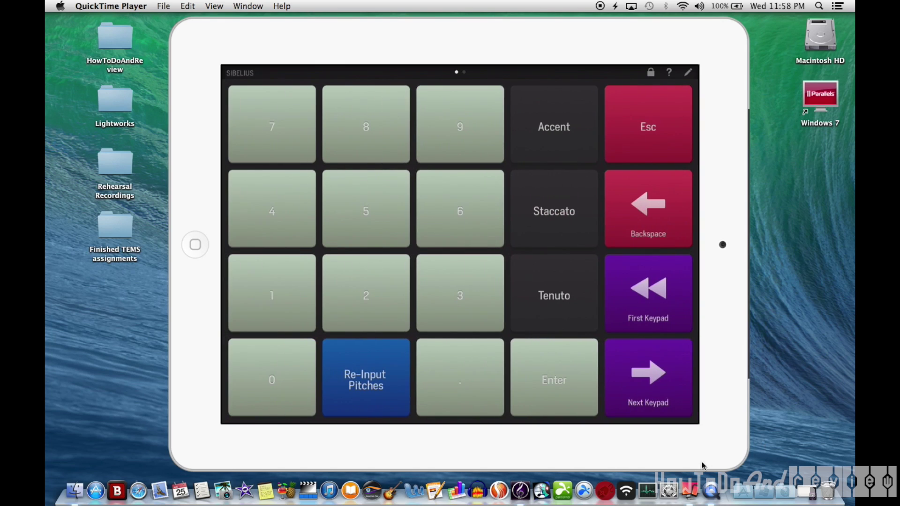
- Bring Reflector's mirrored iPad Sibelius keypad to the front and open its display options
{"action": "left_click", "coordinate": [690, 491]}
{"action": "left_click", "coordinate": [134, 5]}
- Hide the iPad frame, then shrink the keypad mirror and move it away from the score
{"action": "left_click", "coordinate": [153, 63]}
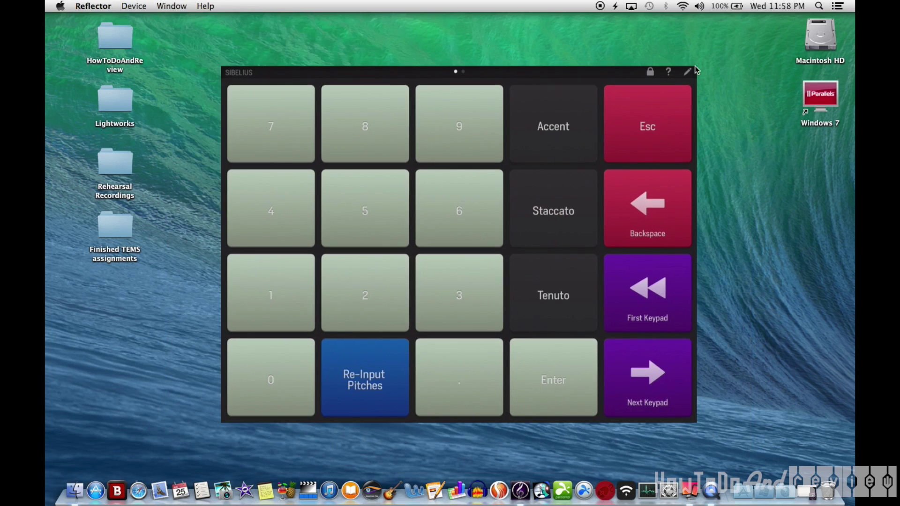
{"action": "left_click_drag", "start_coordinate": [695, 66], "coordinate": [458, 245]}
{"action": "left_click_drag", "start_coordinate": [293, 283], "coordinate": [143, 353]}
- Restore the untitled 3 score and add a Trumpet in Bb staff to it
{"action": "left_click", "coordinate": [812, 496]}
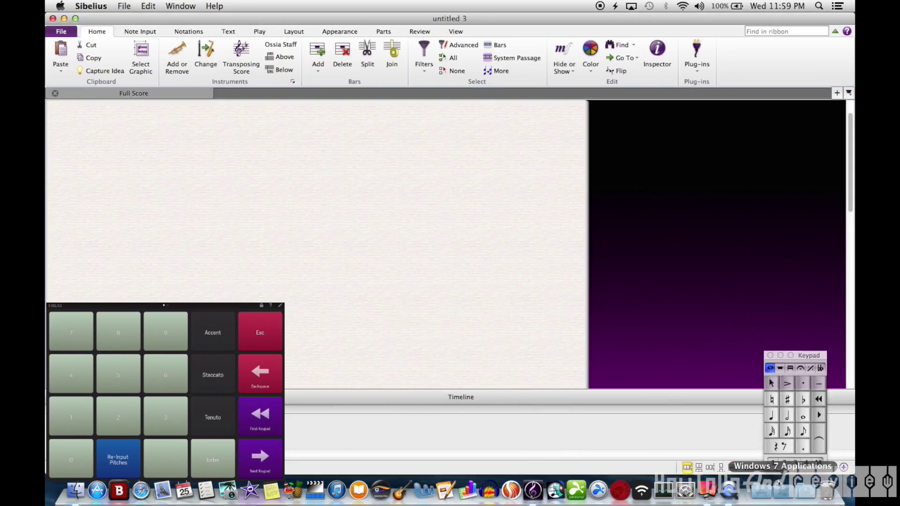
{"action": "left_click", "coordinate": [180, 63]}
{"action": "double_click", "coordinate": [277, 293]}
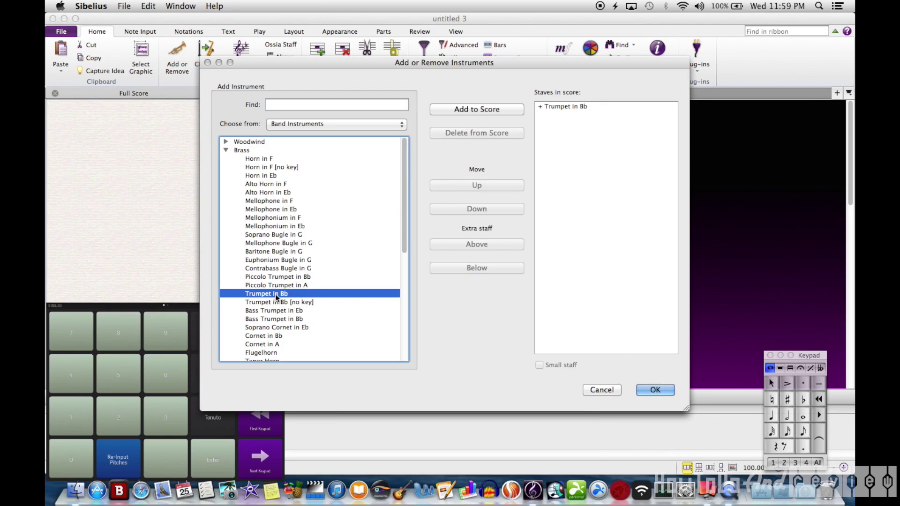
{"action": "left_click", "coordinate": [656, 390]}
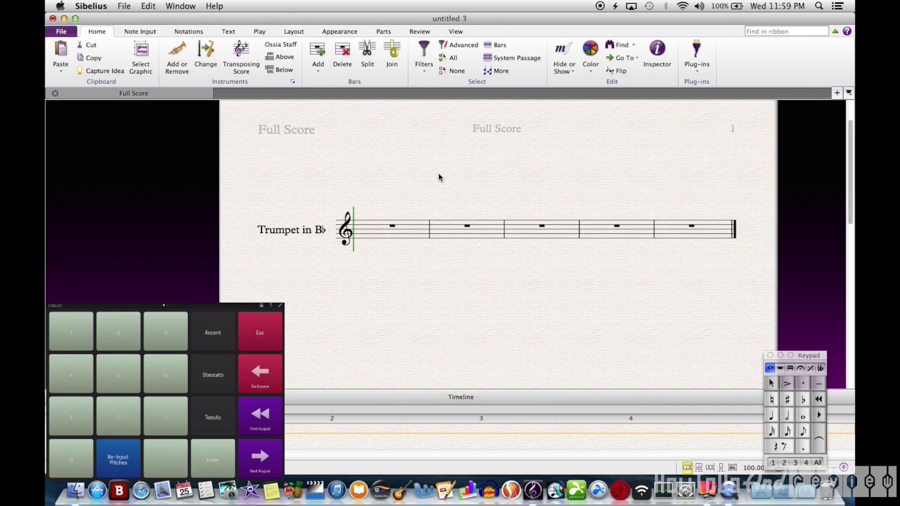
- Place a 4/4 time signature at the start of the trumpet staff and select bar 1
{"action": "key", "text": "t"}
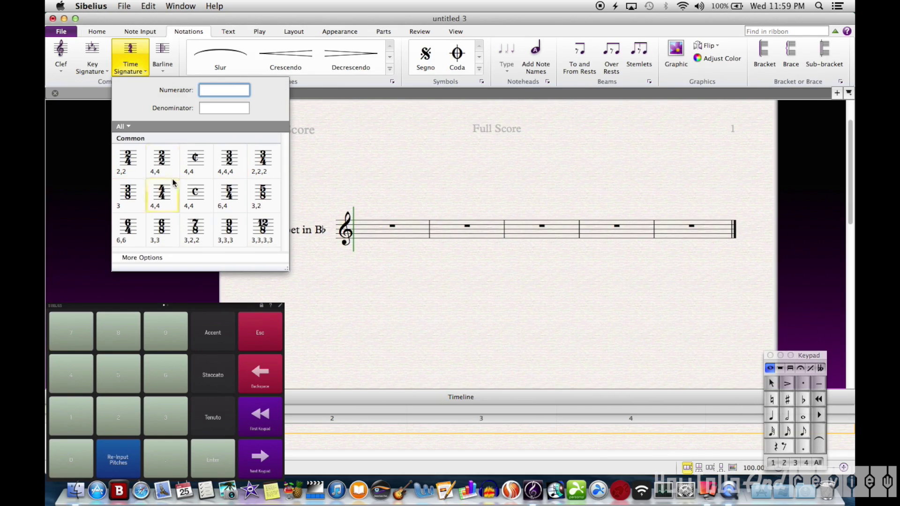
{"action": "left_click", "coordinate": [166, 192]}
{"action": "left_click", "coordinate": [365, 235]}
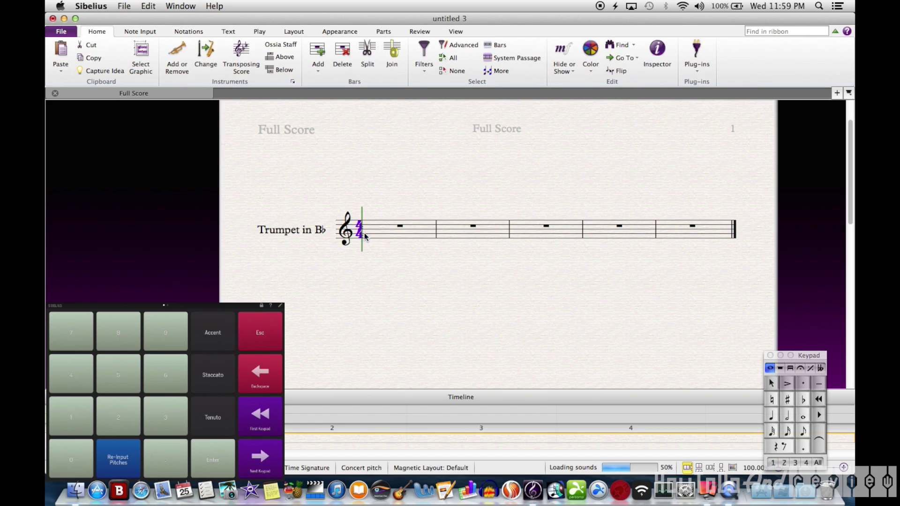
{"action": "left_click", "coordinate": [386, 239]}
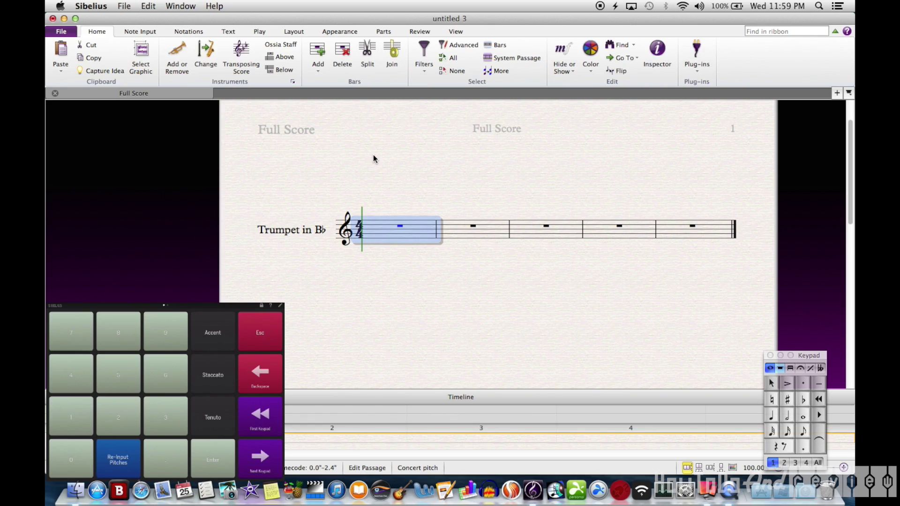
- Start note input and try keypad durations and accidentals, settling on a half note with no flat
{"action": "key", "text": "n"}
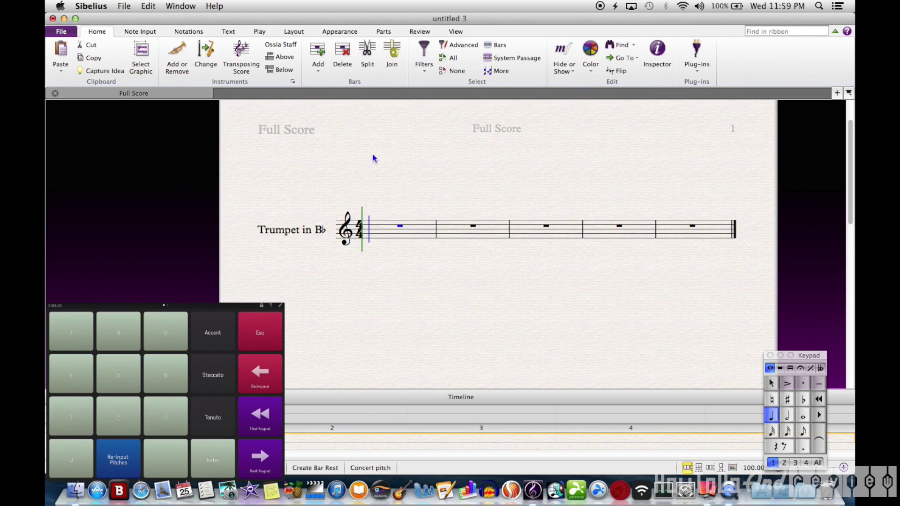
{"action": "key", "text": "1"}
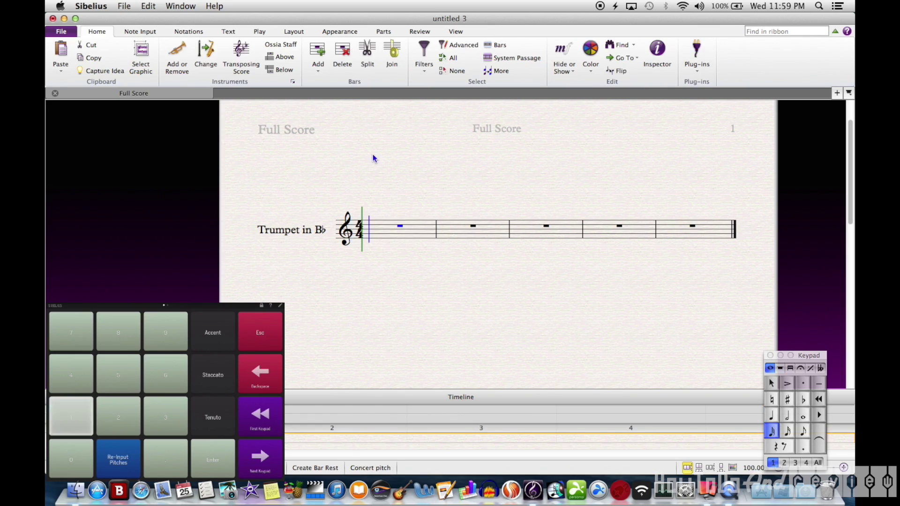
{"action": "key", "text": "2"}
{"action": "key", "text": "3"}
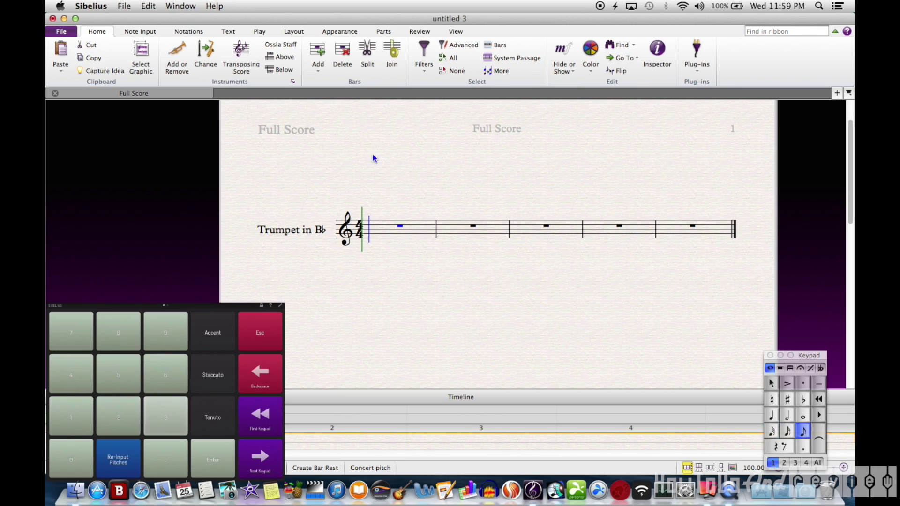
{"action": "key", "text": "4"}
{"action": "key", "text": "5"}
{"action": "key", "text": "6"}
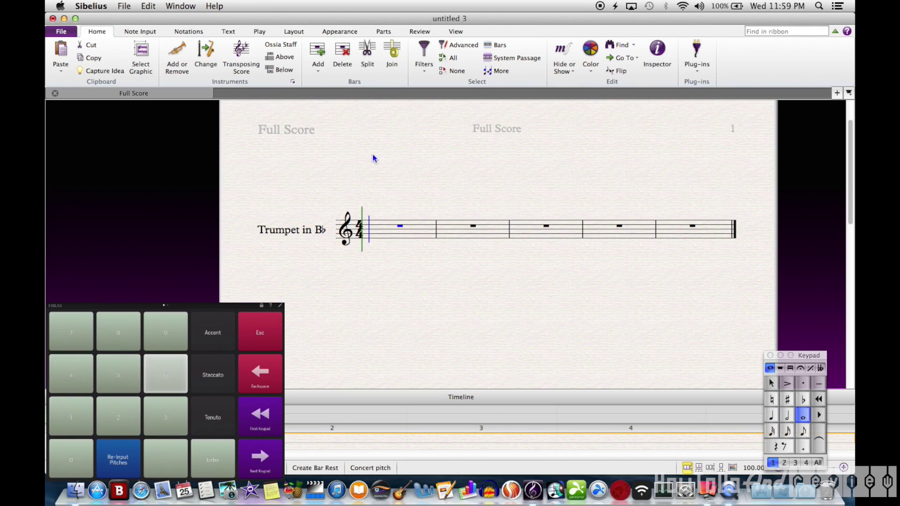
{"action": "key", "text": "7"}
{"action": "key", "text": "8"}
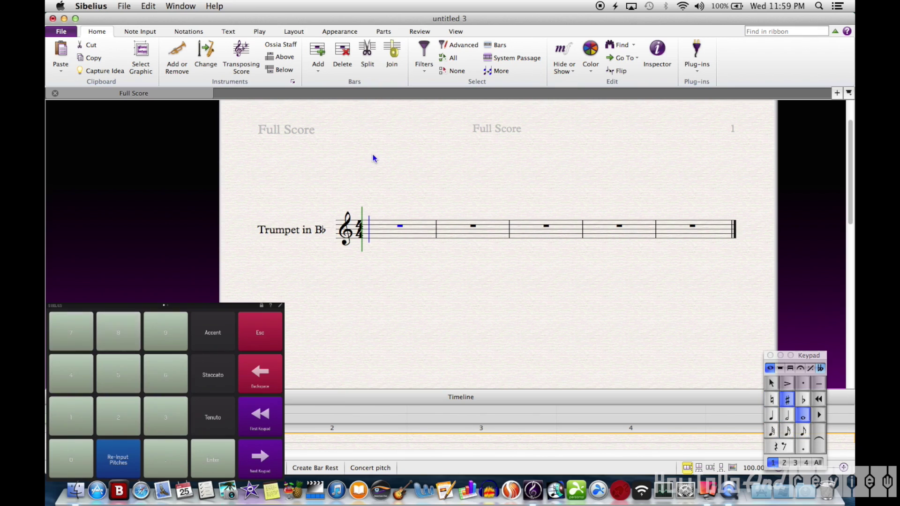
{"action": "key", "text": "9"}
{"action": "key", "text": "5"}
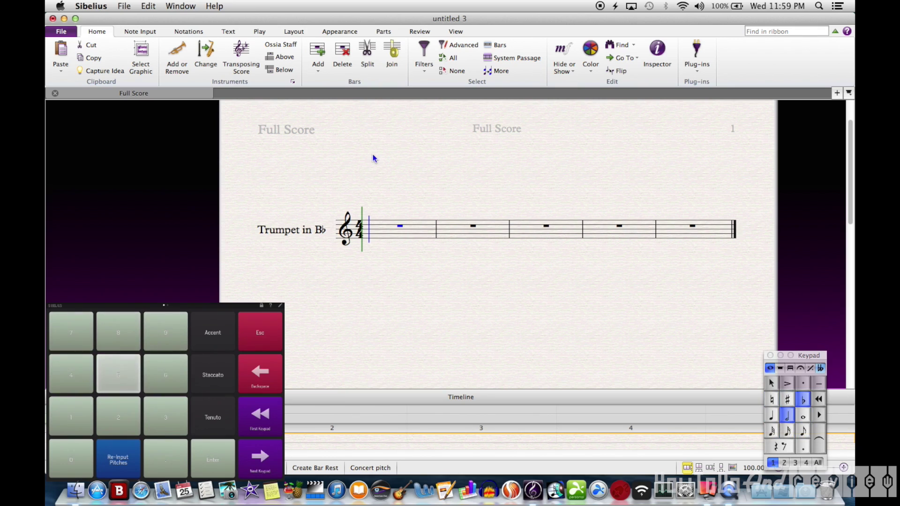
{"action": "key", "text": "9"}
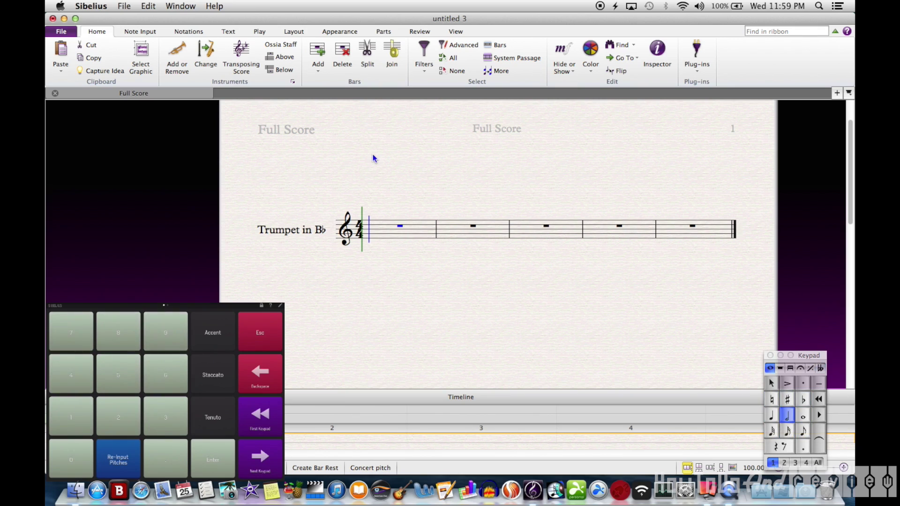
- Enter a half-note C4, then quarter notes D4, E4, F4, G4, A4 and B4
{"action": "key", "text": "c"}
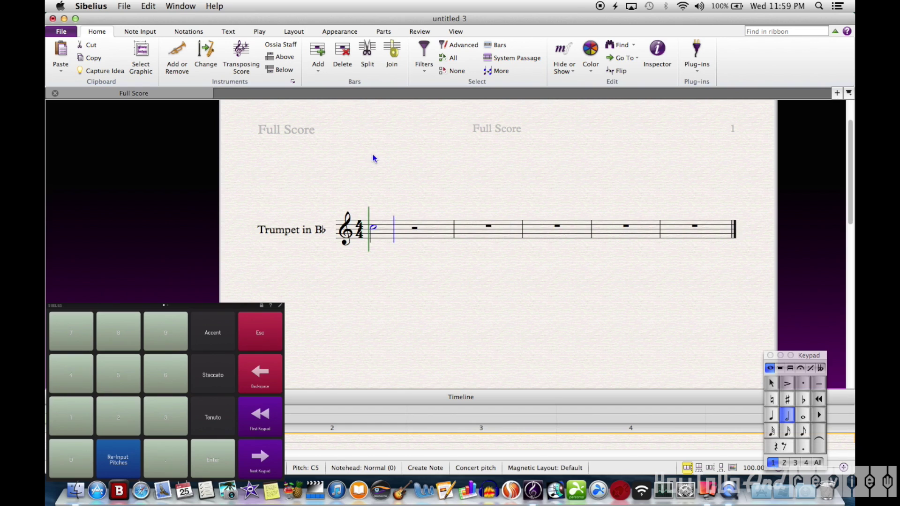
{"action": "key", "text": "super+Down"}
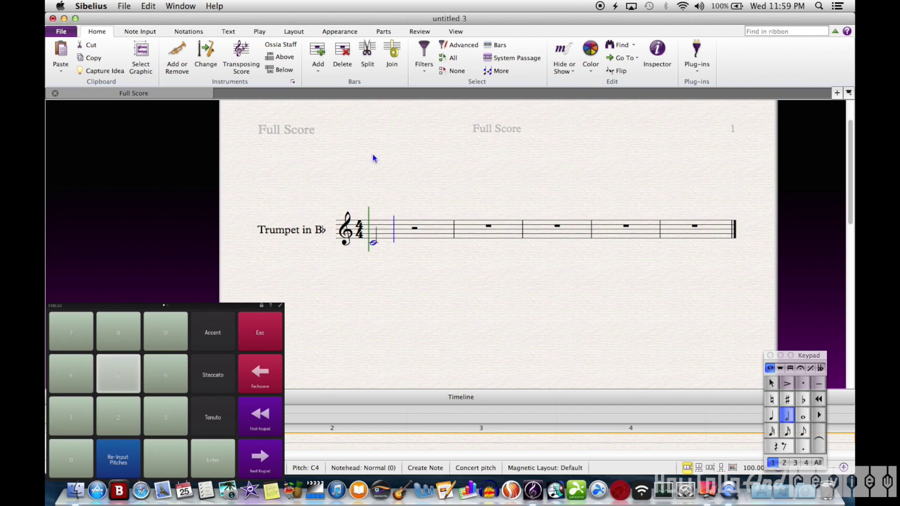
{"action": "key", "text": "4"}
{"action": "key", "text": "d"}
{"action": "key", "text": "e"}
{"action": "key", "text": "f"}
{"action": "key", "text": "g"}
{"action": "key", "text": "a"}
{"action": "key", "text": "b"}
- Add a half-note C5, then quarter notes B4, A4, G4, F4, E4 and D4
{"action": "key", "text": "5"}
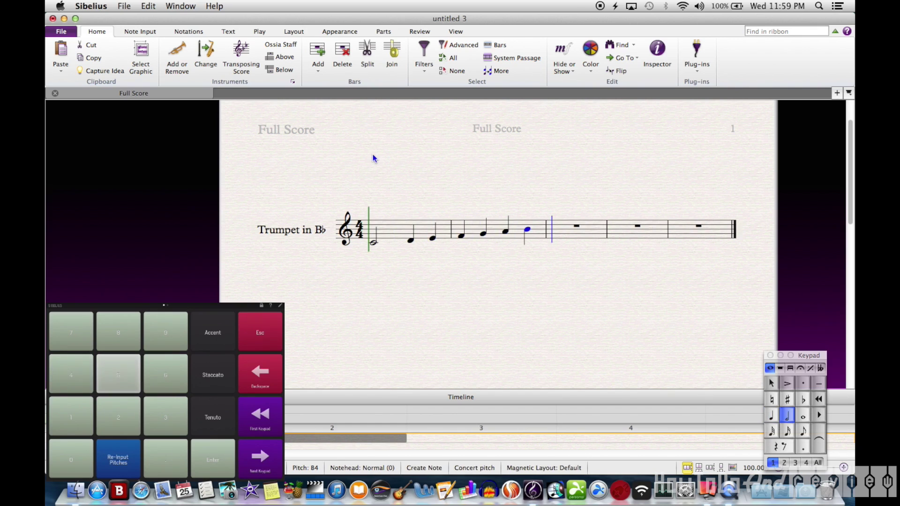
{"action": "key", "text": "c"}
{"action": "key", "text": "4"}
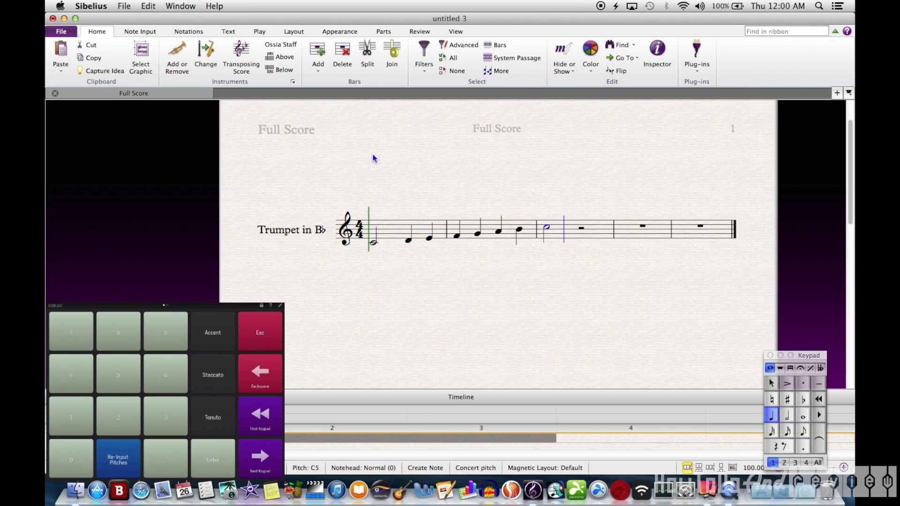
{"action": "key", "text": "b"}
{"action": "key", "text": "a"}
{"action": "key", "text": "g"}
{"action": "key", "text": "f"}
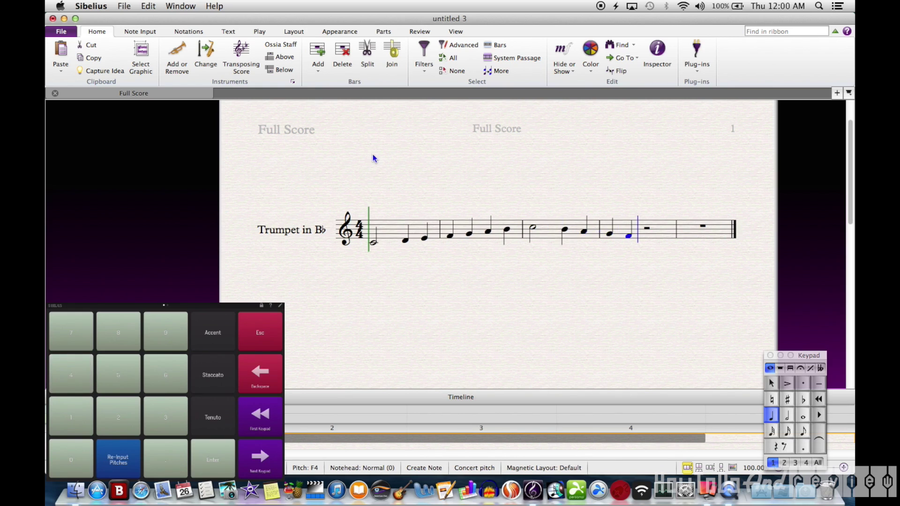
{"action": "key", "text": "e"}
{"action": "key", "text": "d"}
- End with a whole-note C4 and step back to the opening half note
{"action": "key", "text": "6"}
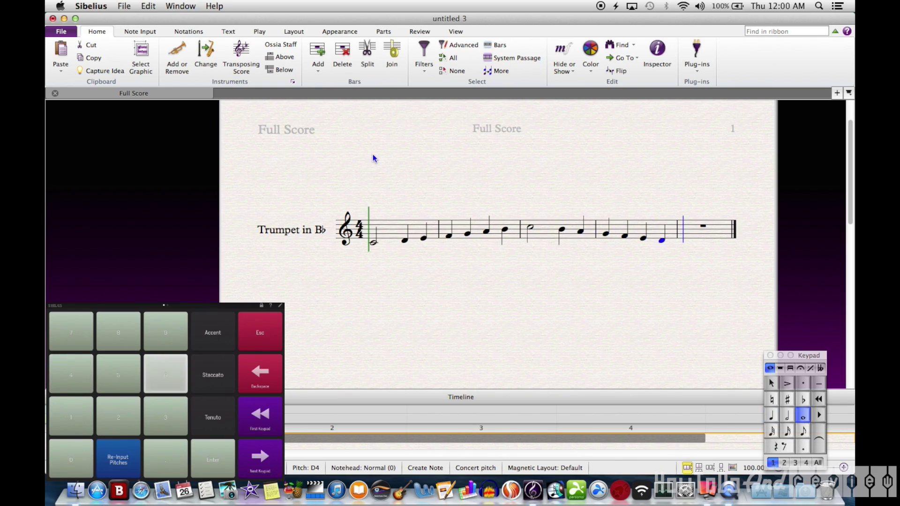
{"action": "key", "text": "c"}
{"action": "key", "text": "Left"}
{"action": "key", "text": "Left"}
{"action": "key", "text": "Left"}
{"action": "key", "text": "Left"}
{"action": "key", "text": "Left"}
{"action": "key", "text": "Left"}
{"action": "key", "text": "Left"}
{"action": "key", "text": "Left"}
{"action": "key", "text": "Left"}
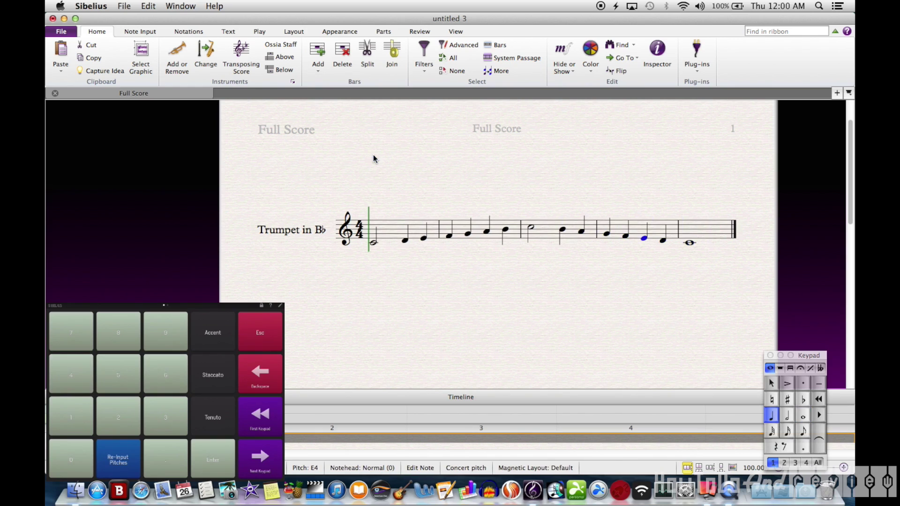
{"action": "key", "text": "Left"}
{"action": "key", "text": "Left"}
{"action": "key", "text": "Left"}
{"action": "key", "text": "Left"}
{"action": "key", "text": "Left"}
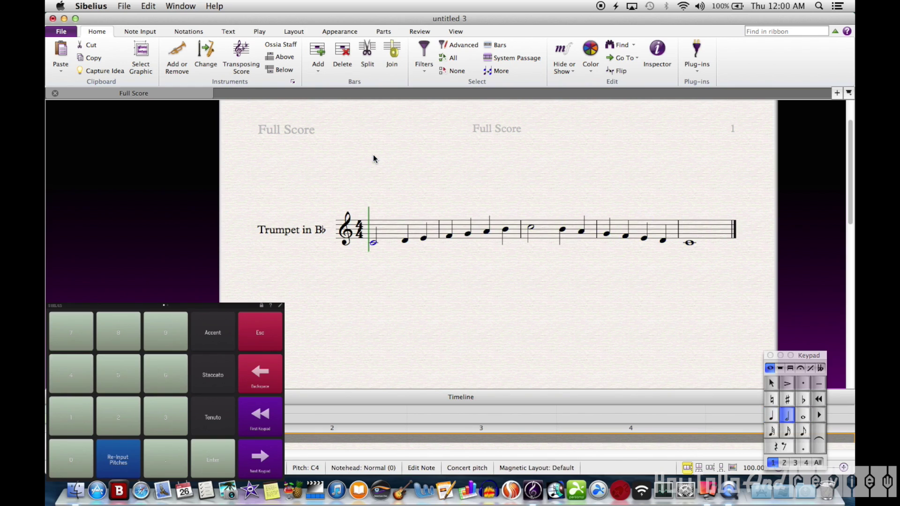
- Accent the opening C4, make D4 staccato, tenuto F4, G4, A4 and B4, and accent C5
{"action": "key", "text": "KP_Equal"}
{"action": "key", "text": "Right"}
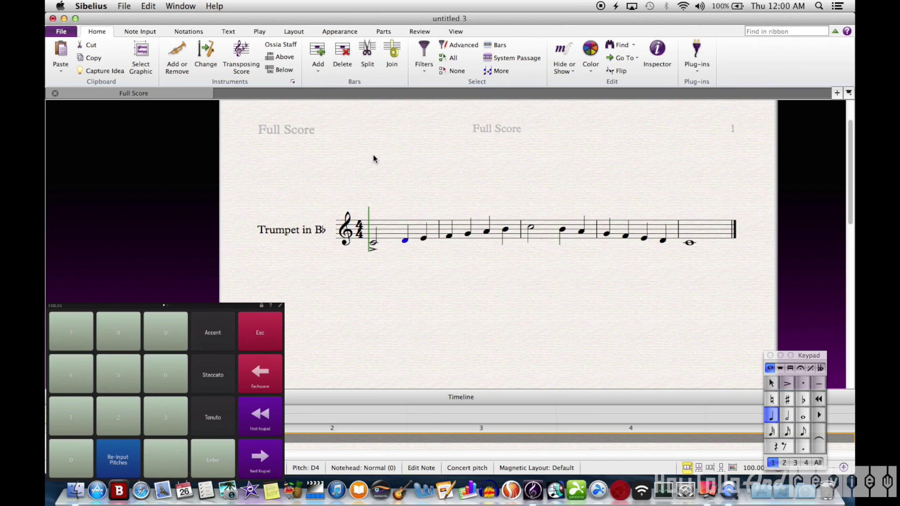
{"action": "key", "text": "KP_Divide"}
{"action": "key", "text": "Right"}
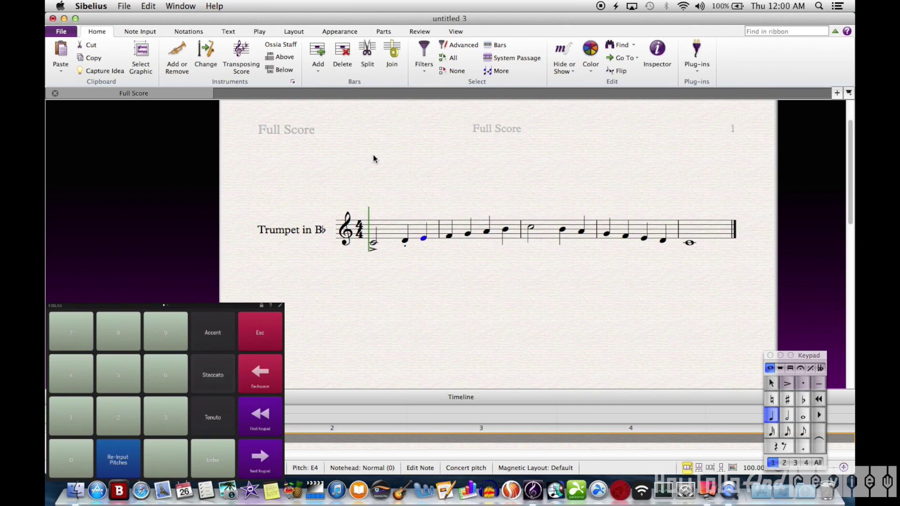
{"action": "key", "text": "Right"}
{"action": "key", "text": "KP_Multiply"}
{"action": "key", "text": "Right"}
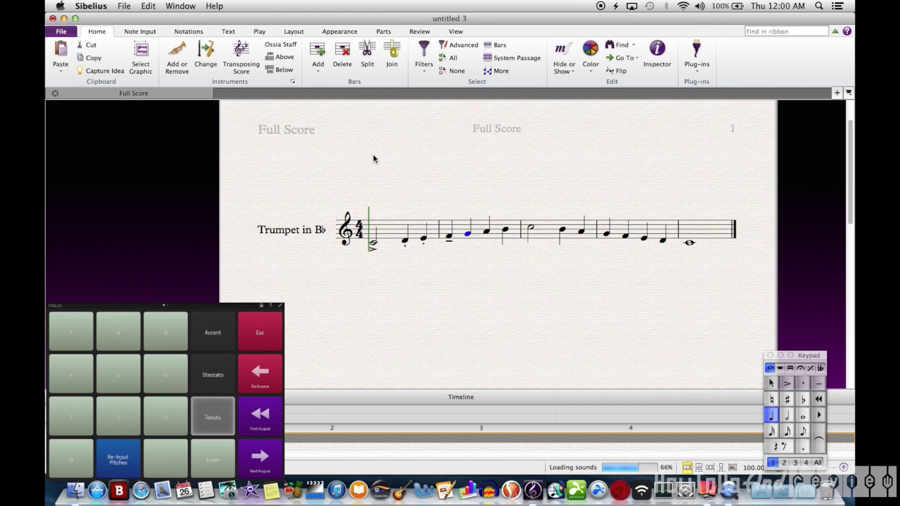
{"action": "key", "text": "KP_Multiply"}
{"action": "key", "text": "Right"}
{"action": "key", "text": "KP_Multiply"}
{"action": "key", "text": "Right"}
{"action": "key", "text": "KP_Multiply"}
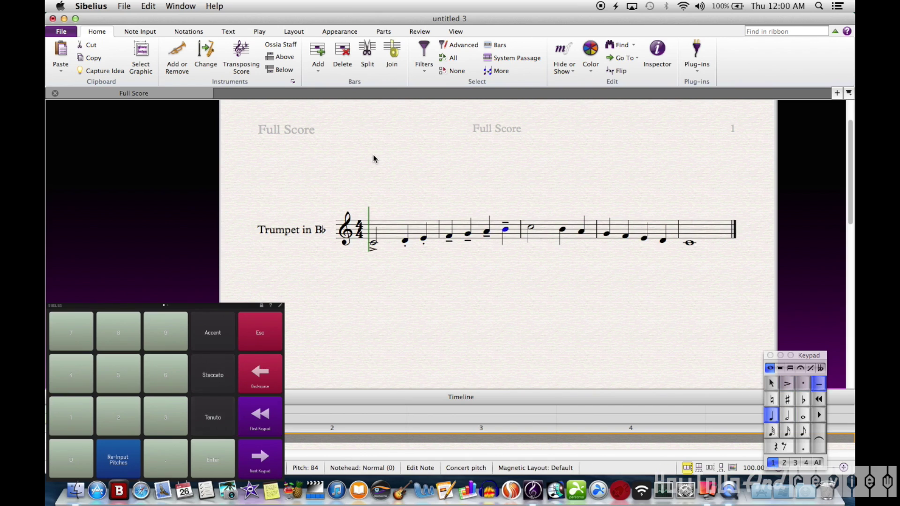
{"action": "key", "text": "Right"}
{"action": "key", "text": "KP_Equal"}
- Make bar 3's B4 and A4 staccato, tenuto G4, F4 and E4, and accent the final whole note
{"action": "key", "text": "Right"}
{"action": "key", "text": "KP_Divide"}
{"action": "key", "text": "Right"}
{"action": "key", "text": "KP_Divide"}
{"action": "key", "text": "Right"}
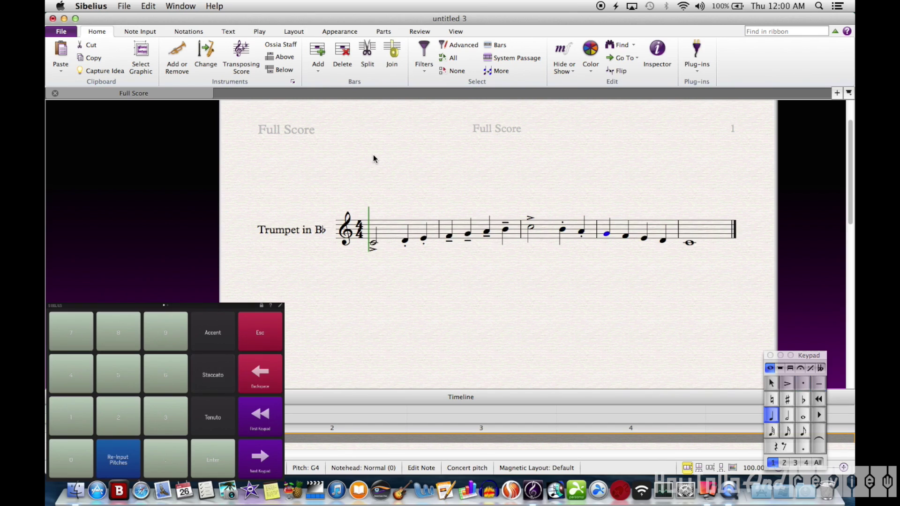
{"action": "key", "text": "KP_Multiply"}
{"action": "key", "text": "Right"}
{"action": "key", "text": "KP_Multiply"}
{"action": "key", "text": "Right"}
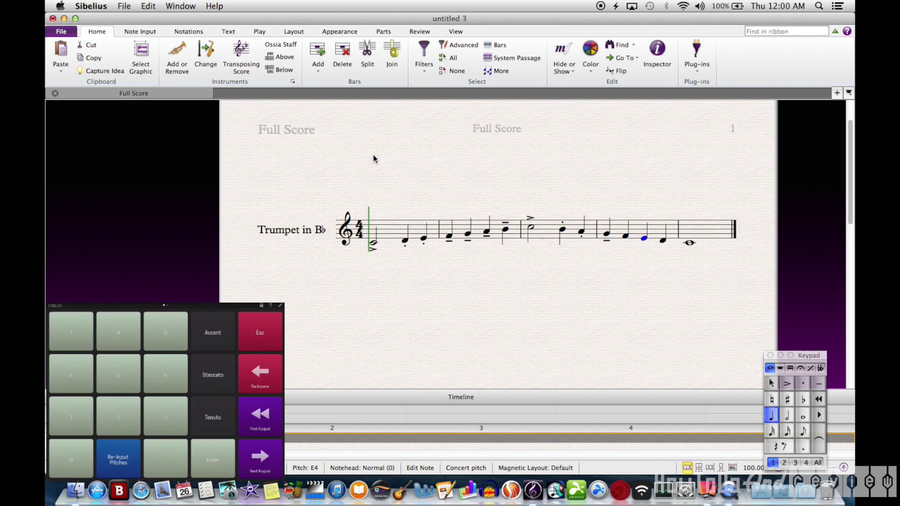
{"action": "key", "text": "KP_Multiply"}
{"action": "key", "text": "Right"}
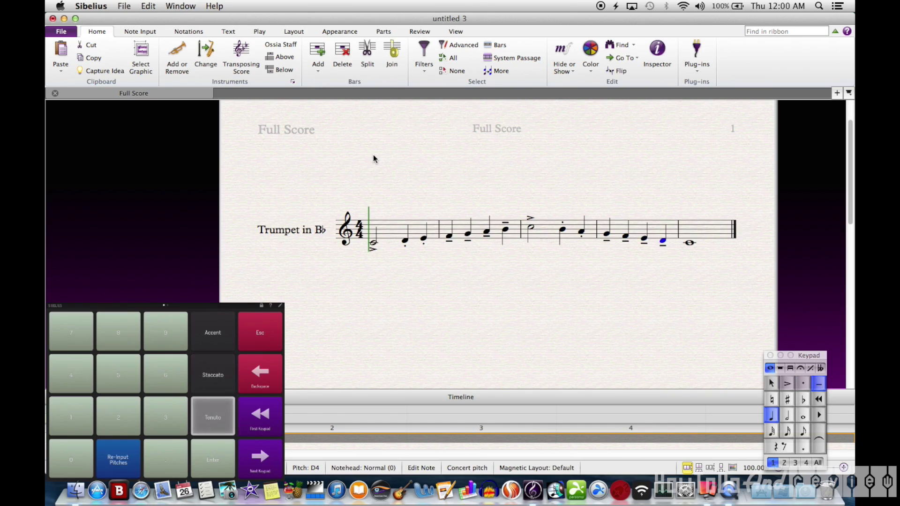
{"action": "key", "text": "Right"}
{"action": "key", "text": "KP_Equal"}
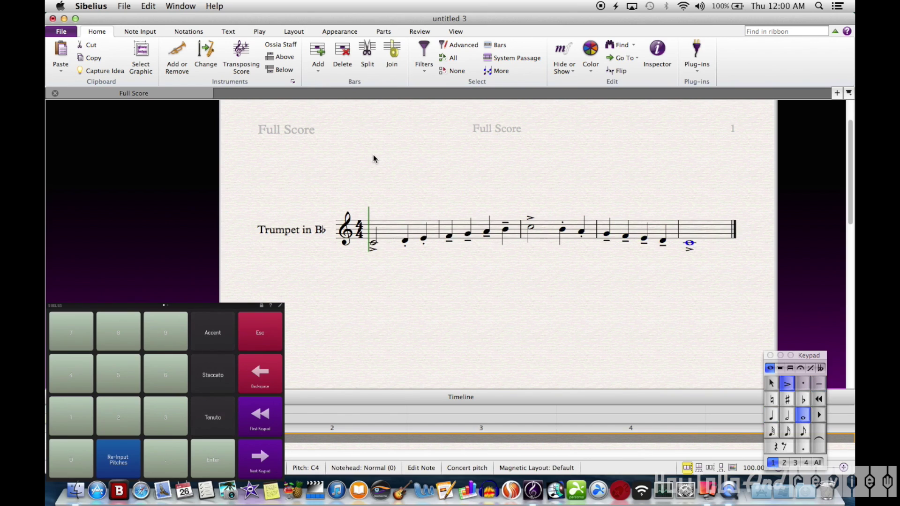
- Add a fermata over the final whole note from the second keypad layout, then return to the first
{"action": "key", "text": "KP_Add"}
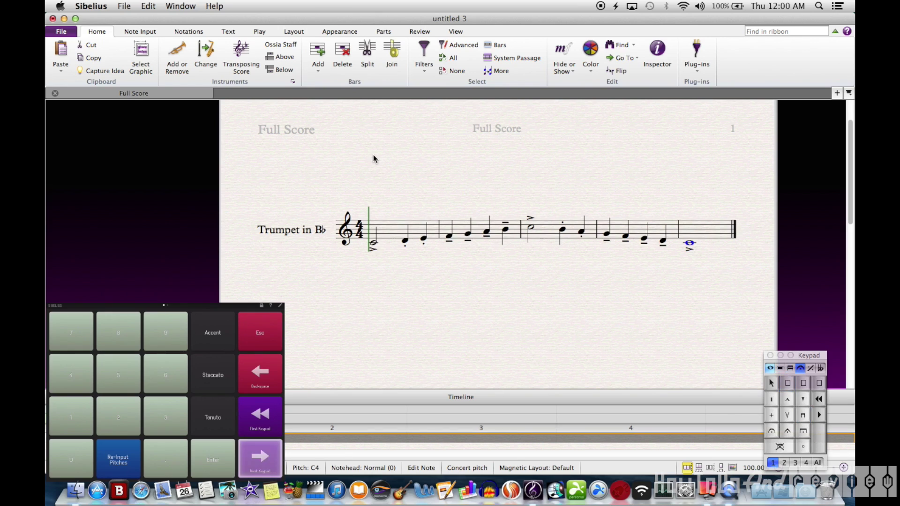
{"action": "key", "text": "KP_1"}
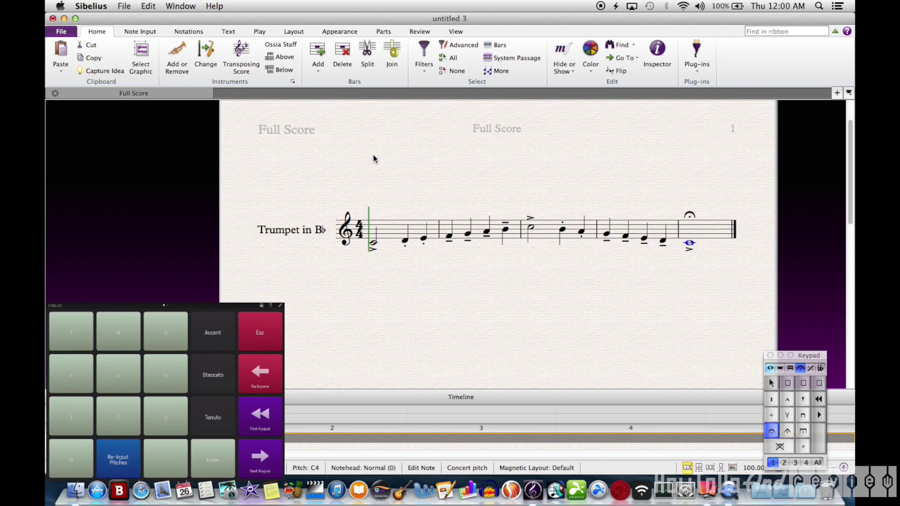
{"action": "key", "text": "F7"}
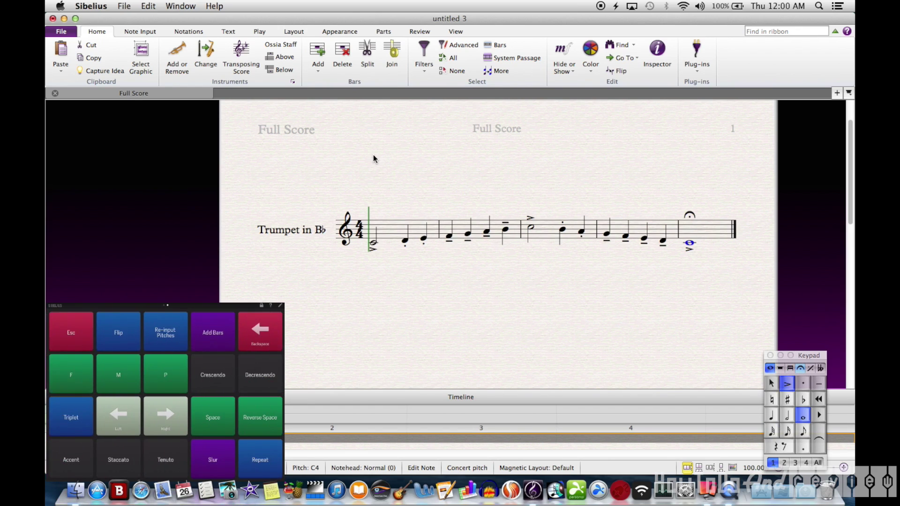
- Step back to the accented half note C5 and select bar 3
{"action": "key", "text": "Left"}
{"action": "key", "text": "Left"}
{"action": "key", "text": "Left"}
{"action": "key", "text": "Left"}
{"action": "key", "text": "Left"}
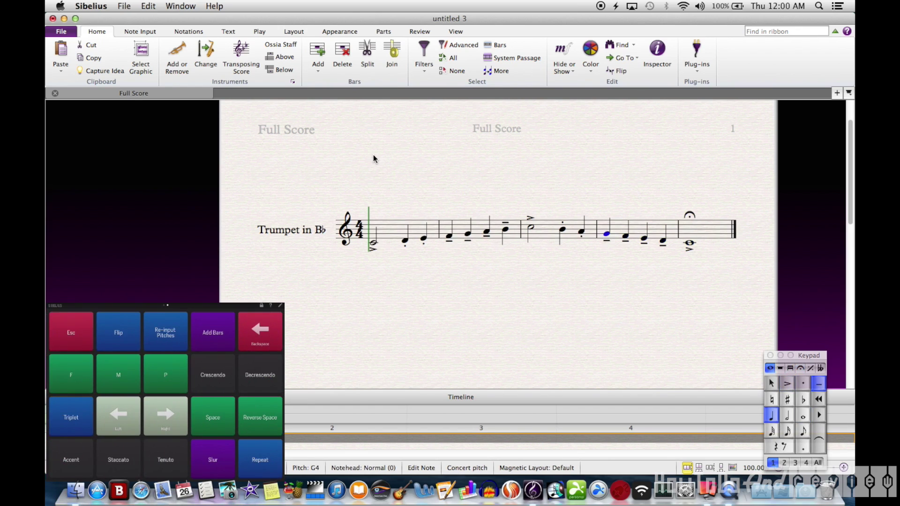
{"action": "key", "text": "Left"}
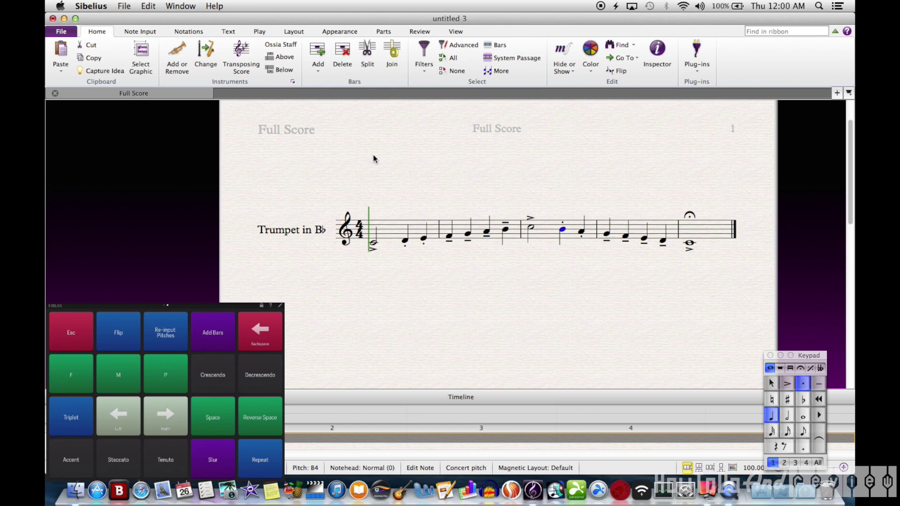
{"action": "key", "text": "Left"}
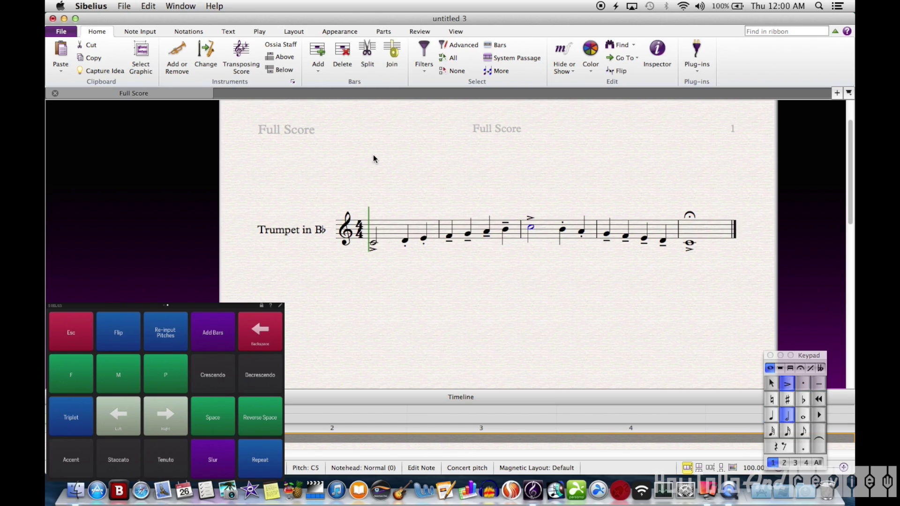
{"action": "left_click", "coordinate": [550, 228]}
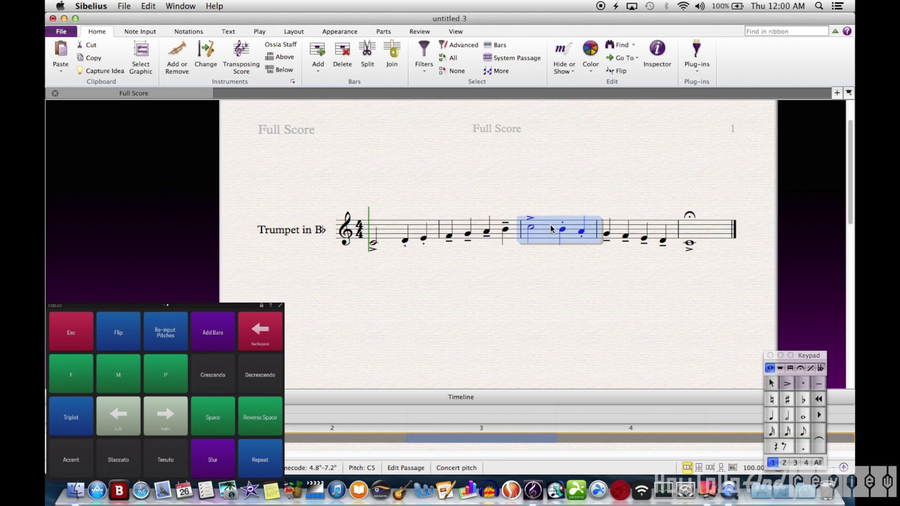
- Insert one empty bar after bar 3, select it and start note input there
{"action": "key", "text": "super+alt+b"}
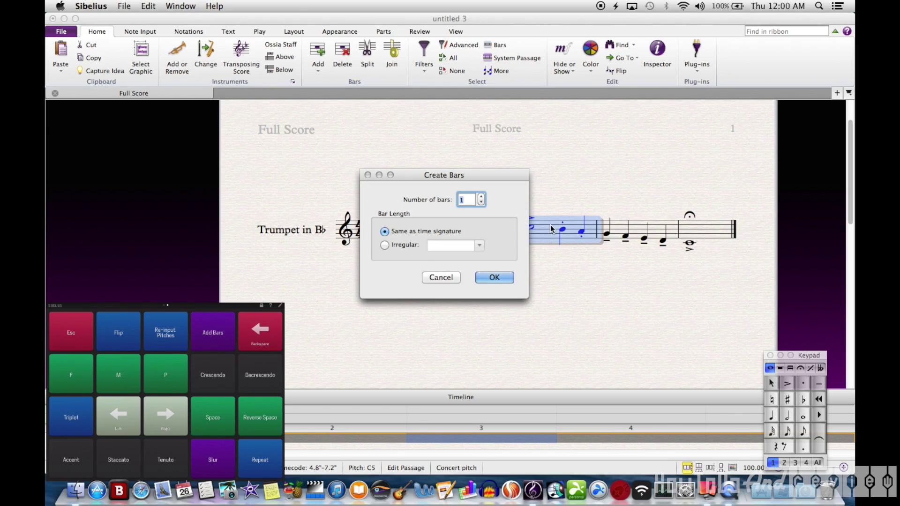
{"action": "key", "text": "Return"}
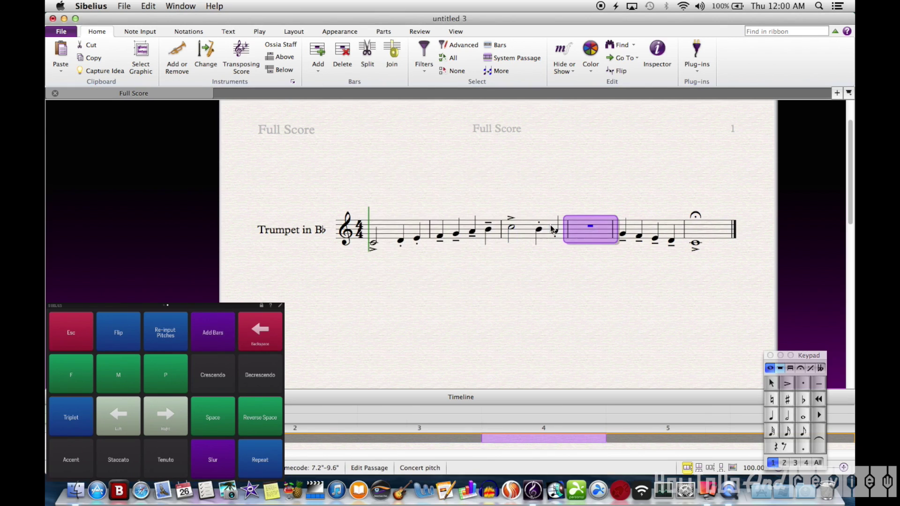
{"action": "left_click", "coordinate": [583, 229]}
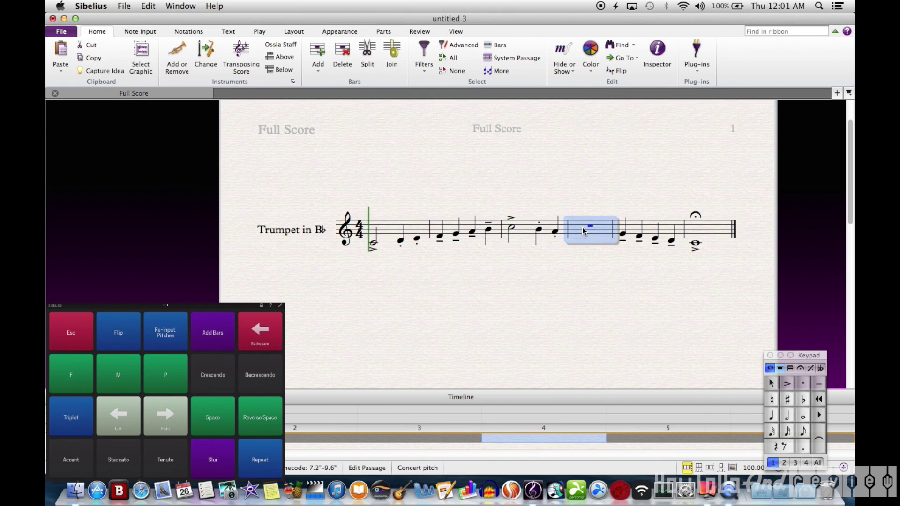
{"action": "key", "text": "n"}
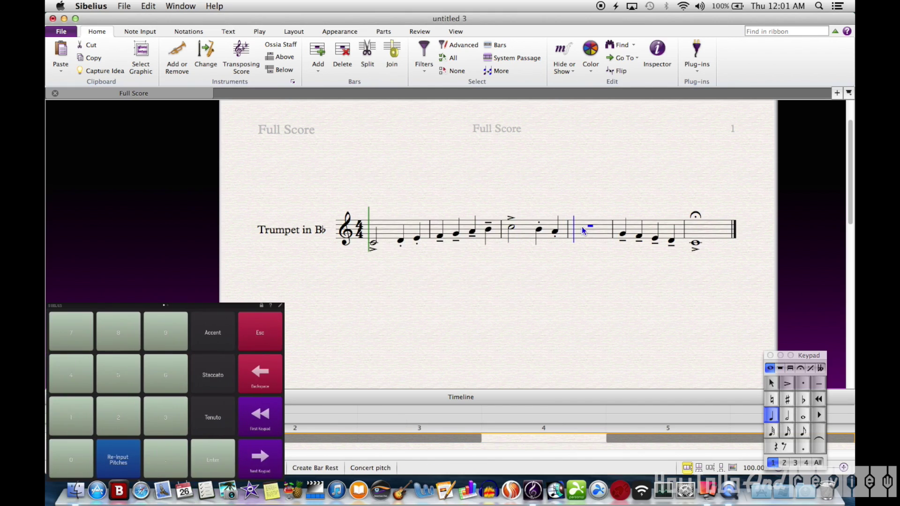
- Enter a quaver triplet G4, A4, G4 in bar 4, then crotchets F4, E4 and F4
{"action": "key", "text": "3"}
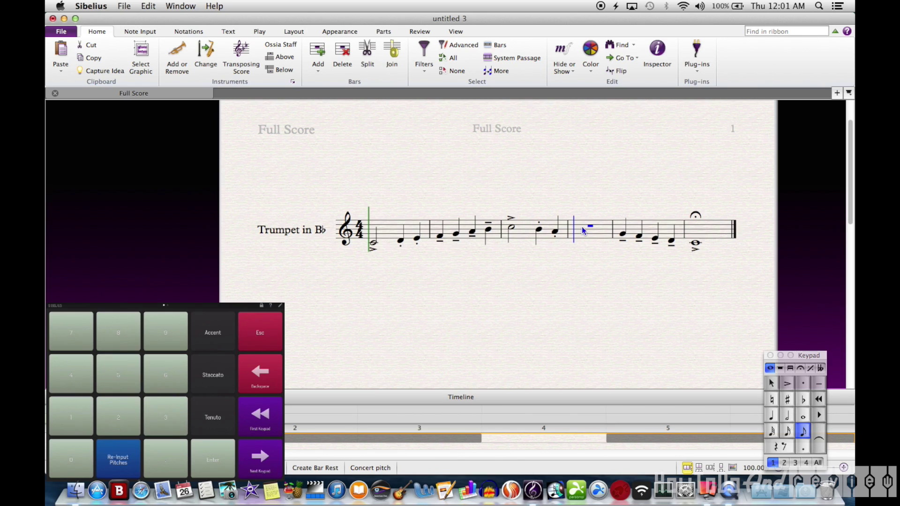
{"action": "key", "text": "g"}
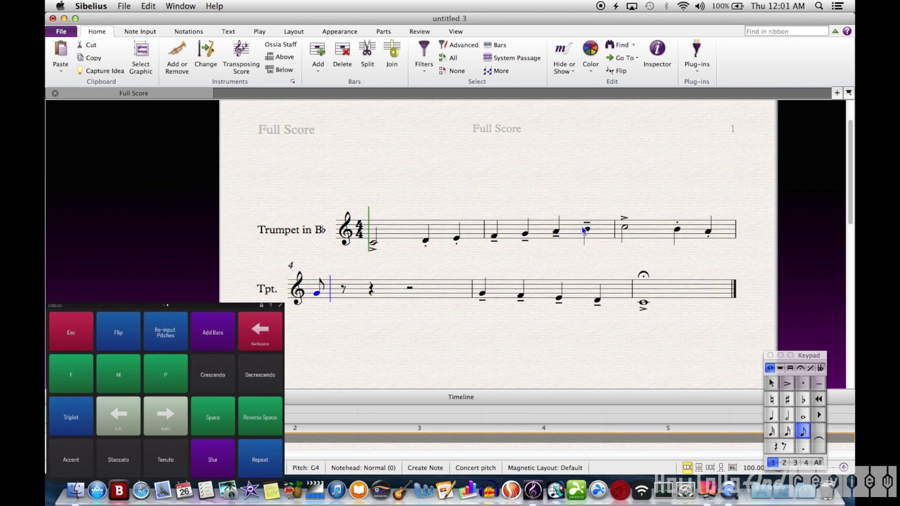
{"action": "key", "text": "super+3"}
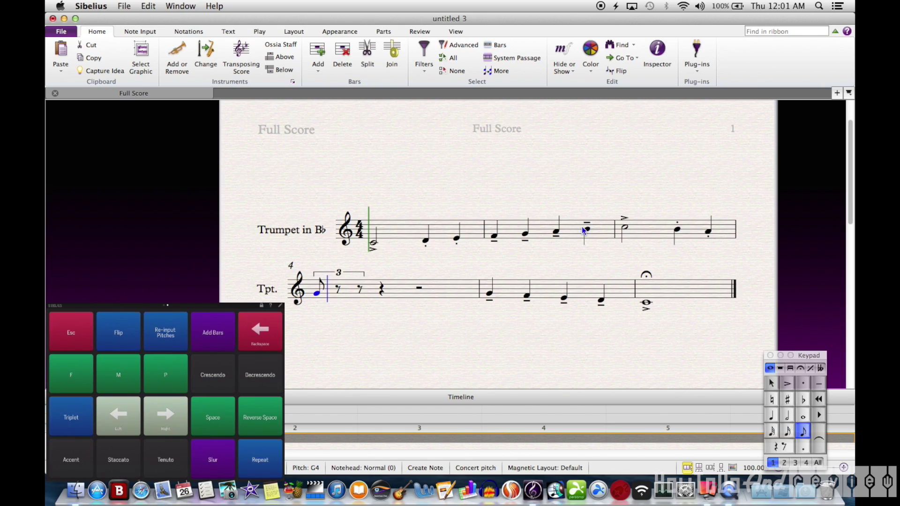
{"action": "key", "text": "a"}
{"action": "key", "text": "g"}
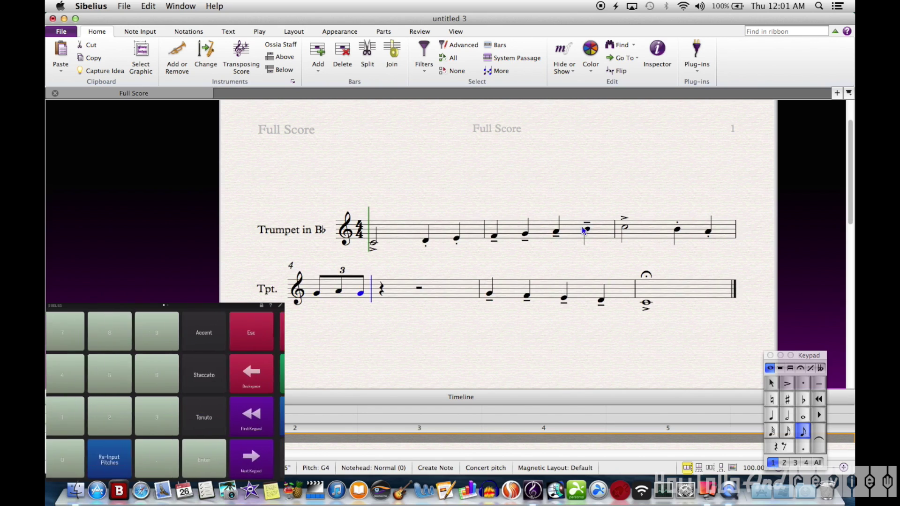
{"action": "key", "text": "4"}
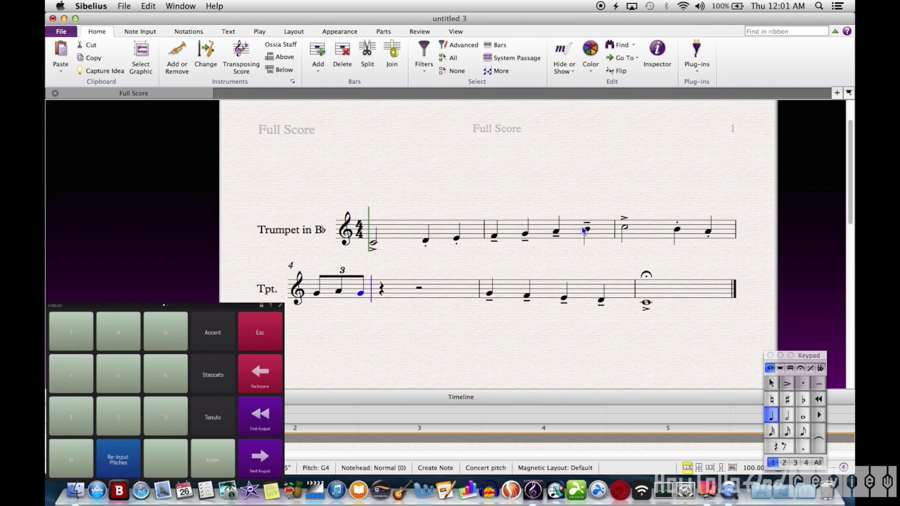
{"action": "key", "text": "f"}
{"action": "key", "text": "e"}
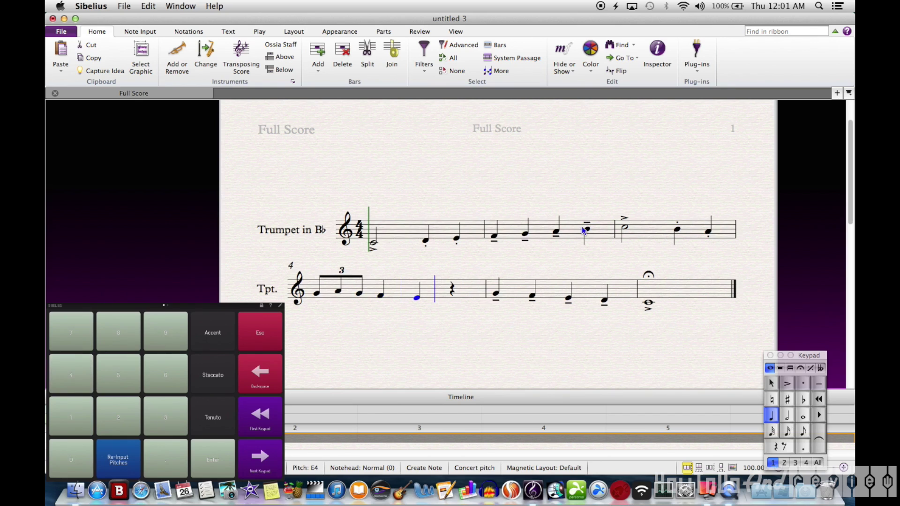
{"action": "key", "text": "f"}
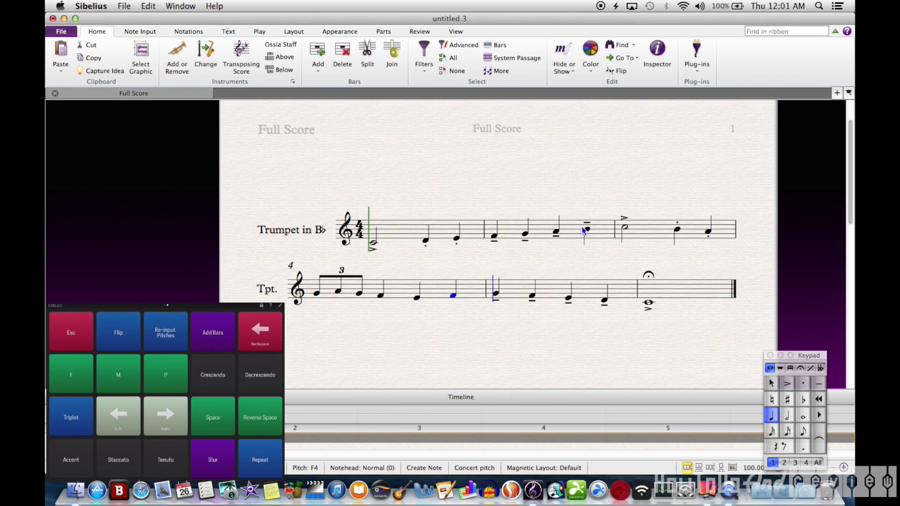
- Re-input bar 4's pitches as a C5, B4, A4 triplet followed by crotchets G4 and F4
{"action": "key", "text": "Escape"}
{"action": "key", "text": "Left"}
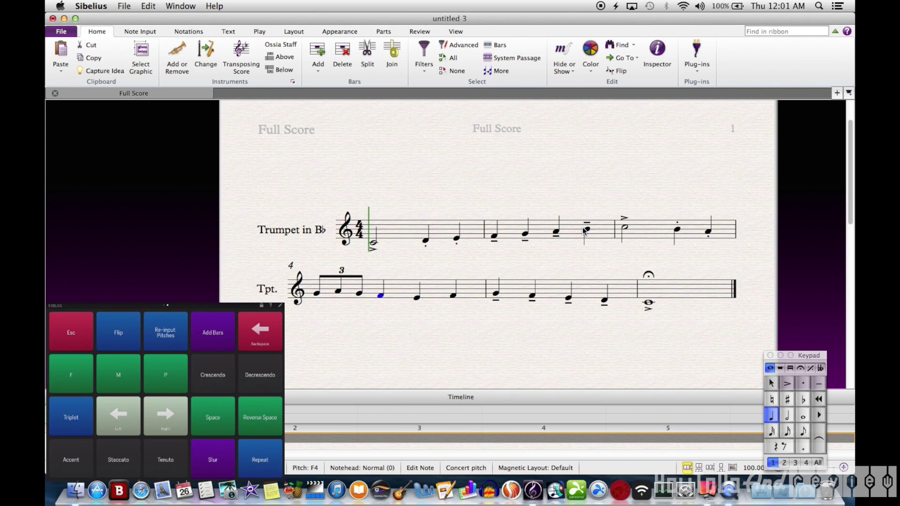
{"action": "key", "text": "Left"}
{"action": "key", "text": "Left"}
{"action": "key", "text": "Left"}
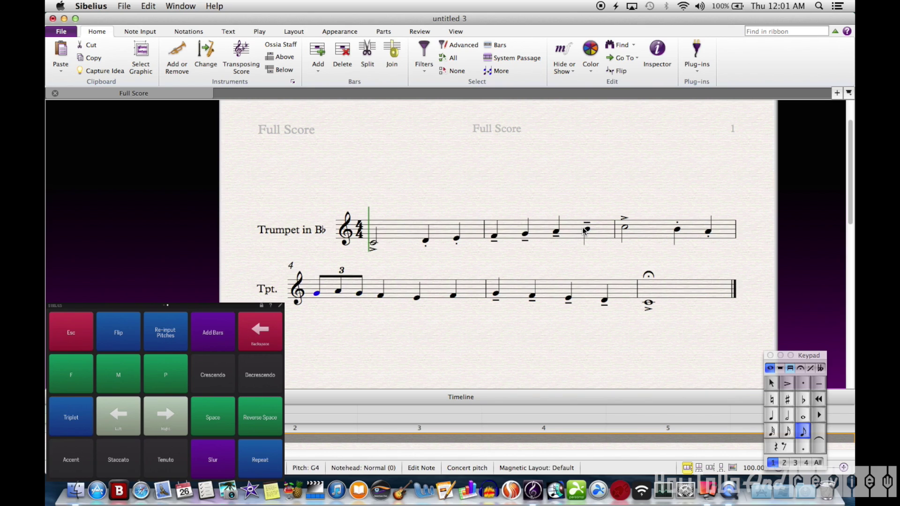
{"action": "key", "text": "super+shift+i"}
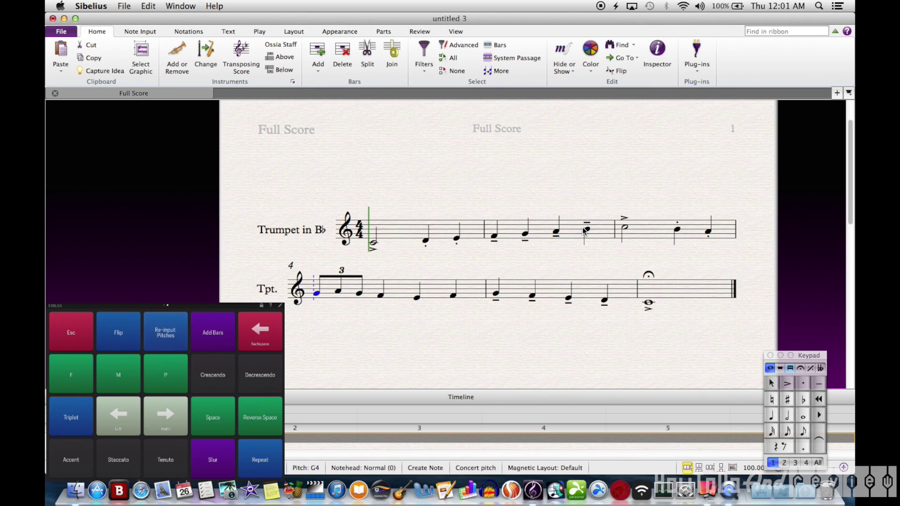
{"action": "key", "text": "c"}
{"action": "key", "text": "b"}
{"action": "key", "text": "a"}
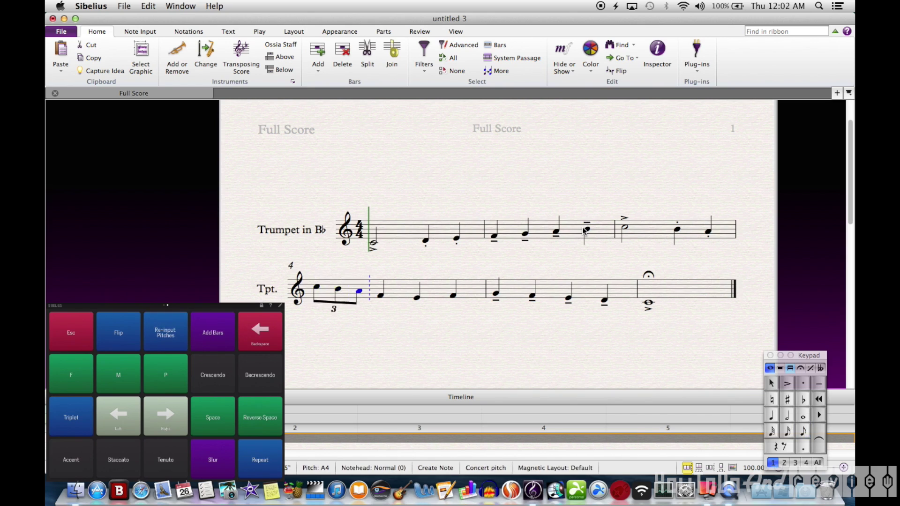
{"action": "key", "text": "g"}
{"action": "key", "text": "f"}
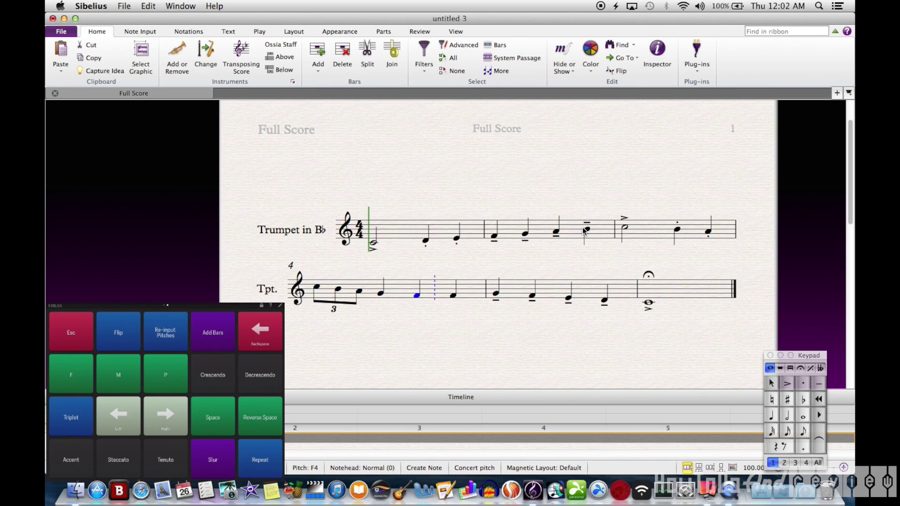
{"action": "key", "text": "Escape"}
- Slur the three triplet quavers in bar 4
{"action": "key", "text": "Left"}
{"action": "key", "text": "Left"}
{"action": "key", "text": "Left"}
{"action": "key", "text": "Left"}
{"action": "key", "text": "shift+Right"}
{"action": "key", "text": "shift+Right"}
{"action": "key", "text": "s"}
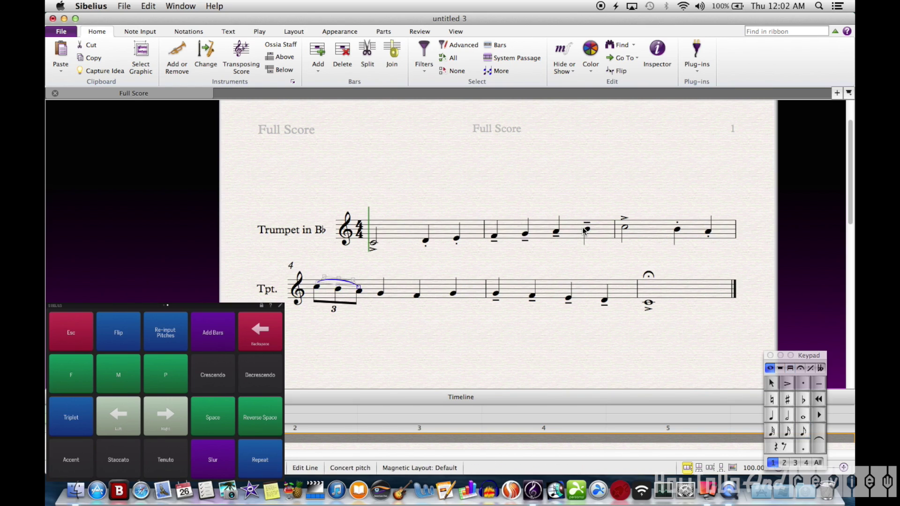
- Add a marcato to the G4 crotchet and enlarge the mirrored iPad keypad
{"action": "left_click", "coordinate": [380, 296]}
{"action": "key", "text": "F10"}
{"action": "key", "text": "KP_8"}
{"action": "key", "text": "Right"}
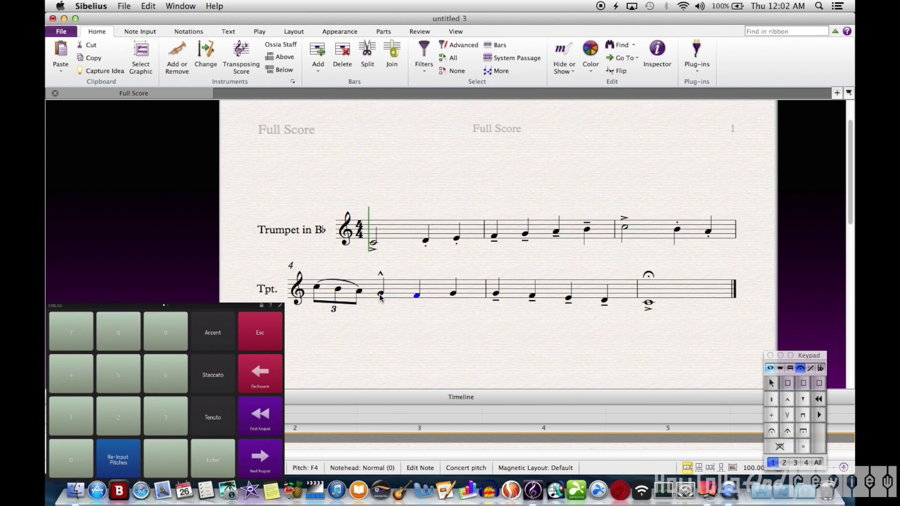
{"action": "left_click_drag", "start_coordinate": [284, 304], "coordinate": [590, 105]}
{"action": "left_click_drag", "start_coordinate": [461, 80], "coordinate": [597, 38]}
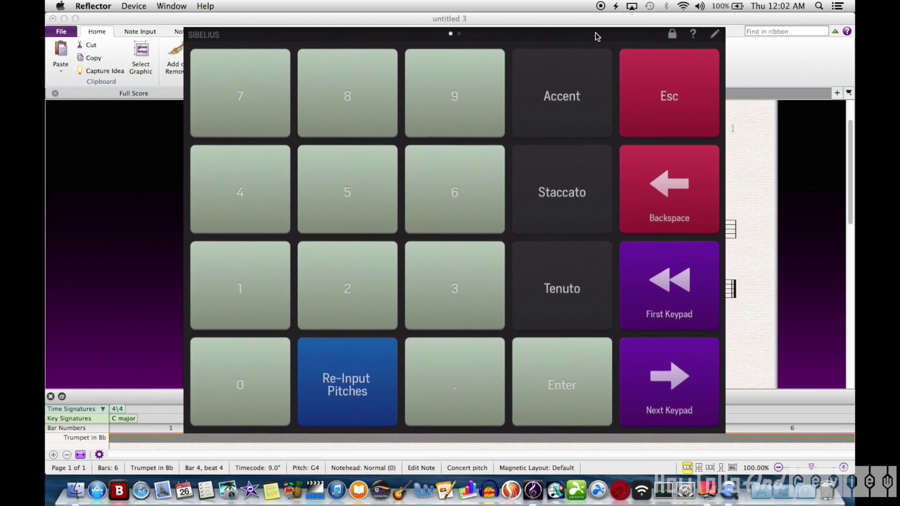